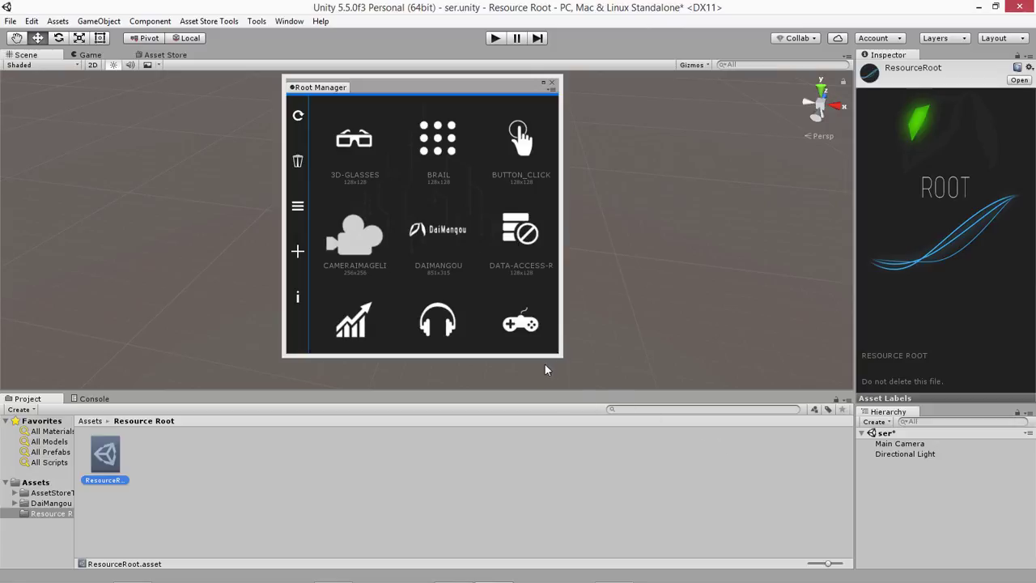
Enlarge the Root Manager window with its secondary image list shown, and delete the MOON image from the root
left_click_drag(557, 351, 894, 389)
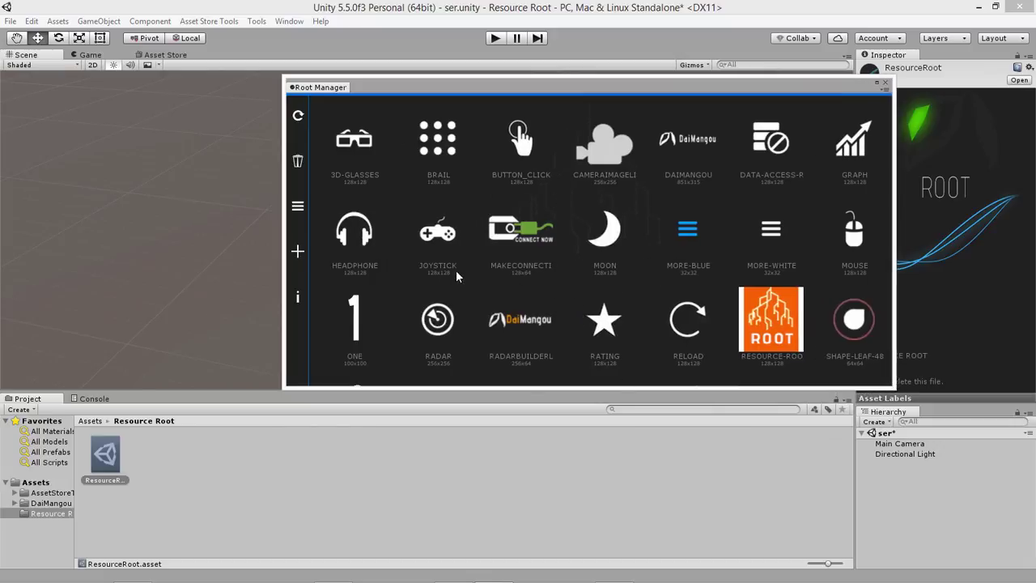
left_click(298, 206)
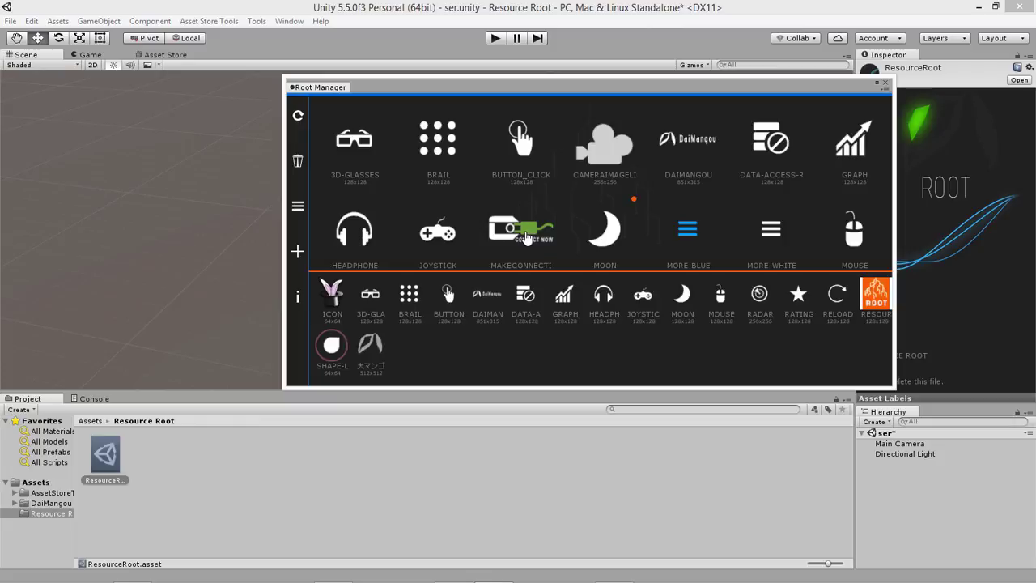
left_click(298, 163)
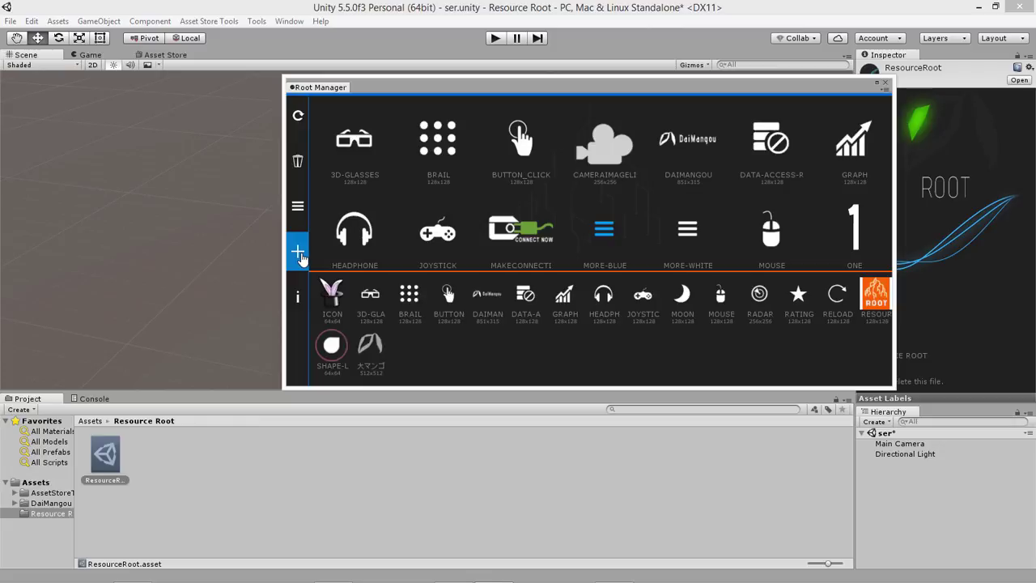
Open the DaiMangou Window B test and arrange it beside a narrowed Root Manager so both windows are uncovered
left_click(258, 22)
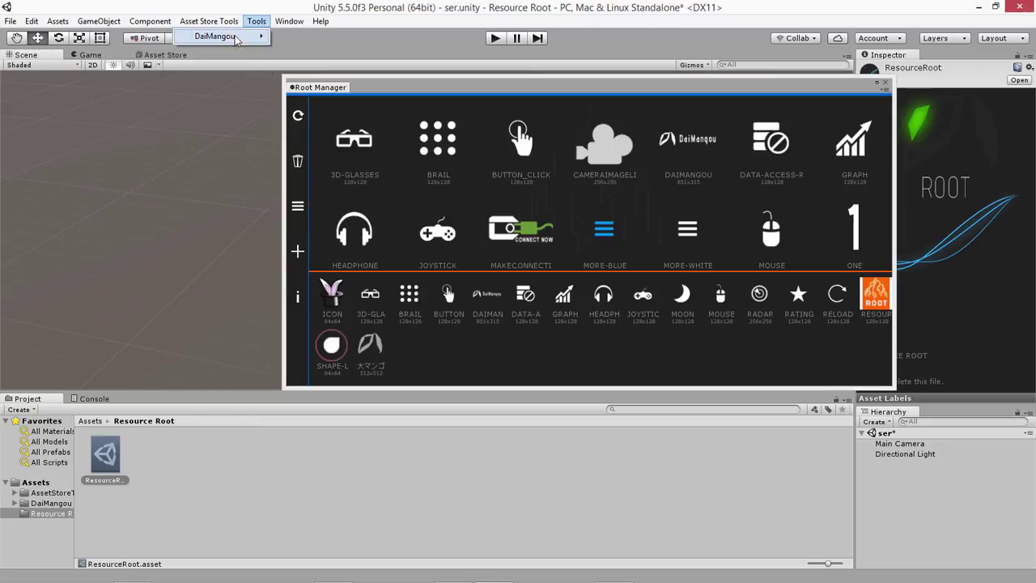
mouse_move(236, 38)
left_click(113, 36)
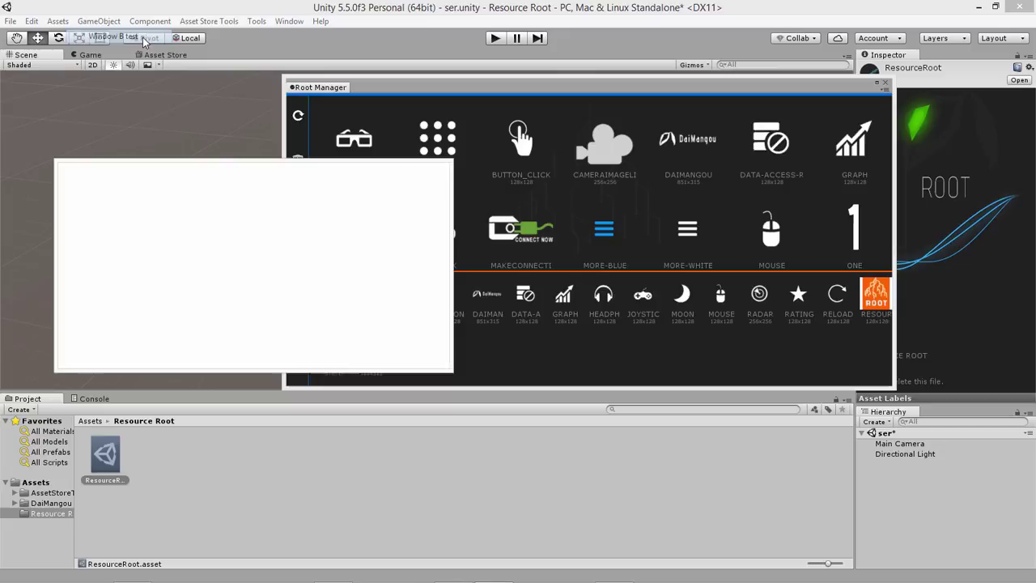
left_click_drag(684, 89, 721, 233)
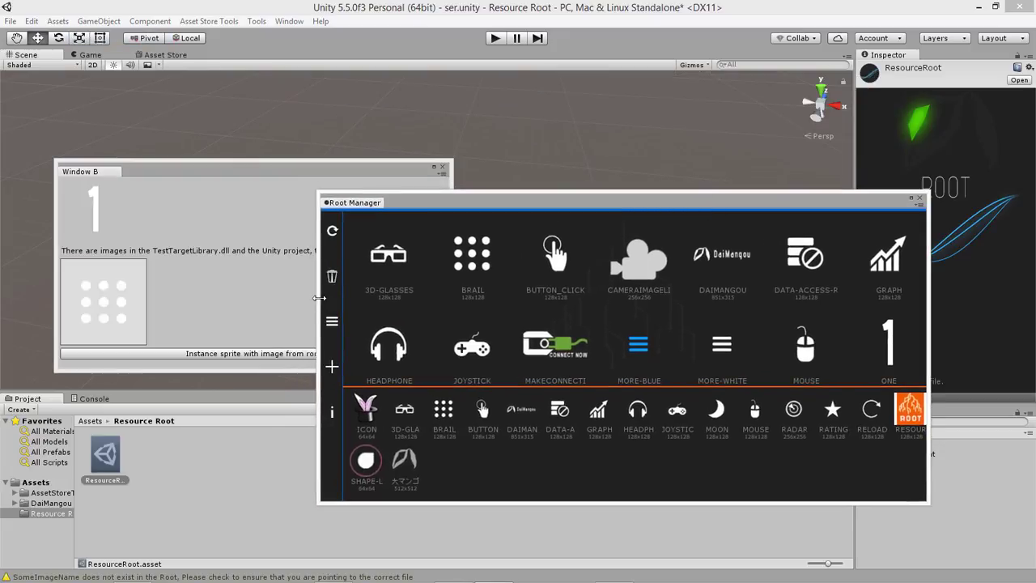
left_click_drag(321, 298, 906, 301)
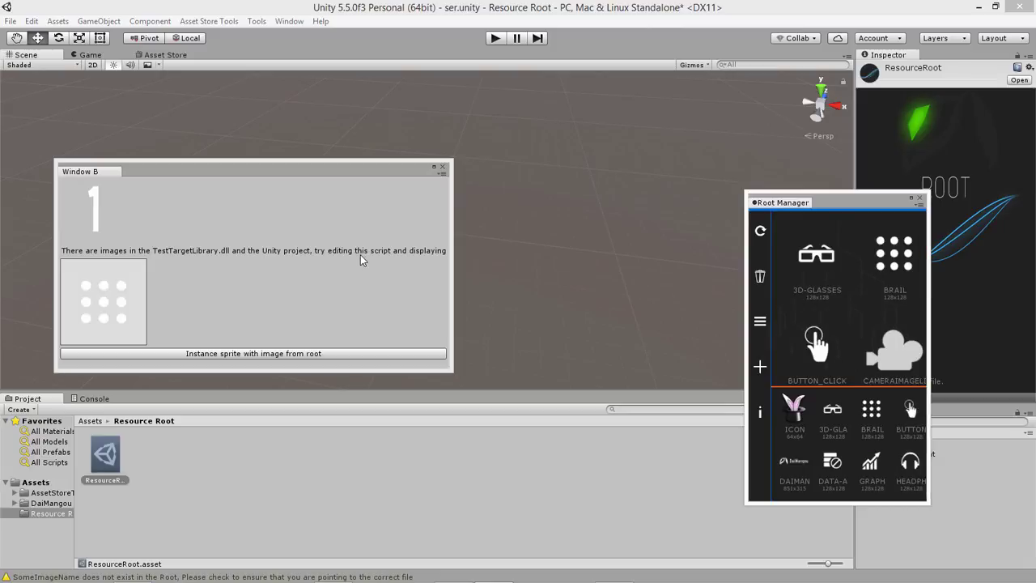
left_click_drag(226, 173, 407, 184)
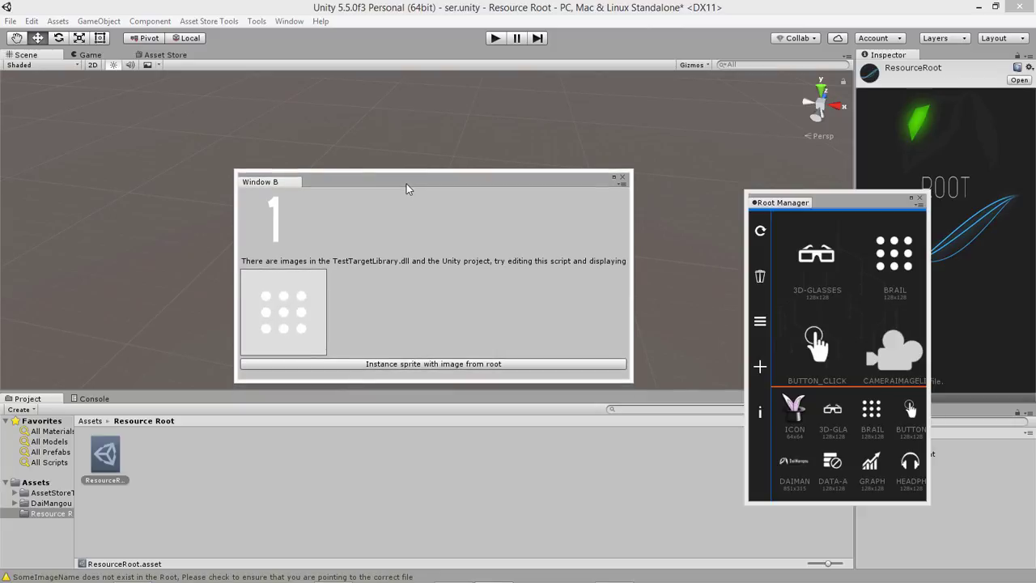
Instance a sprite with the image from the root using Window B, close that window, and save the scene
left_click(405, 366)
left_click_drag(429, 181, 431, 308)
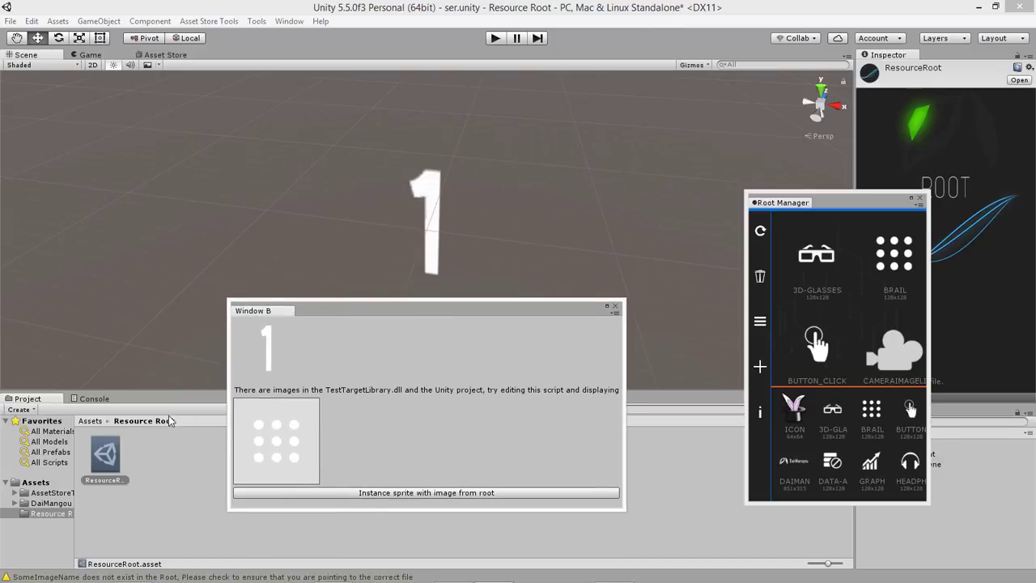
left_click(616, 306)
left_click_drag(817, 196, 629, 87)
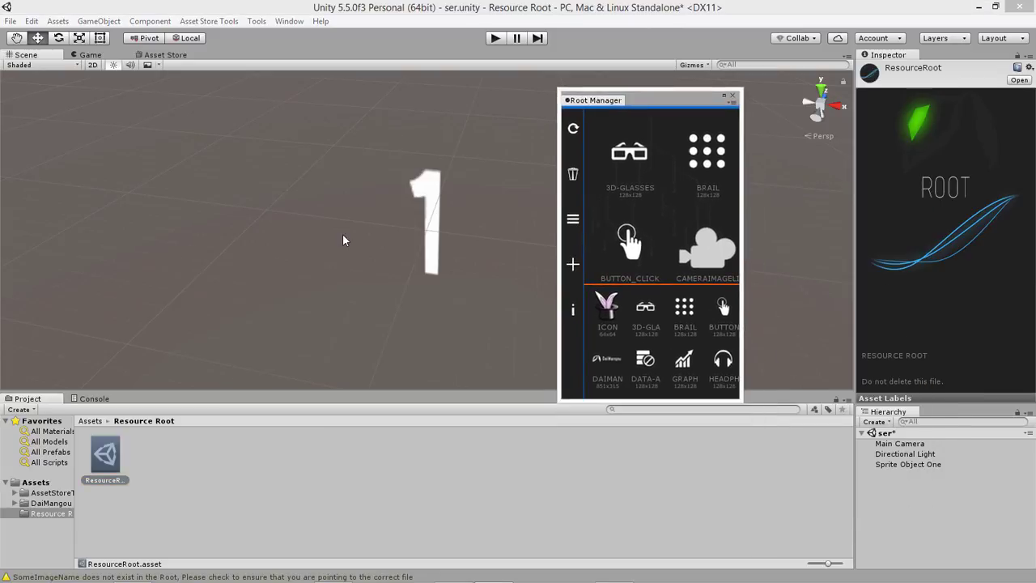
key("ctrl+s")
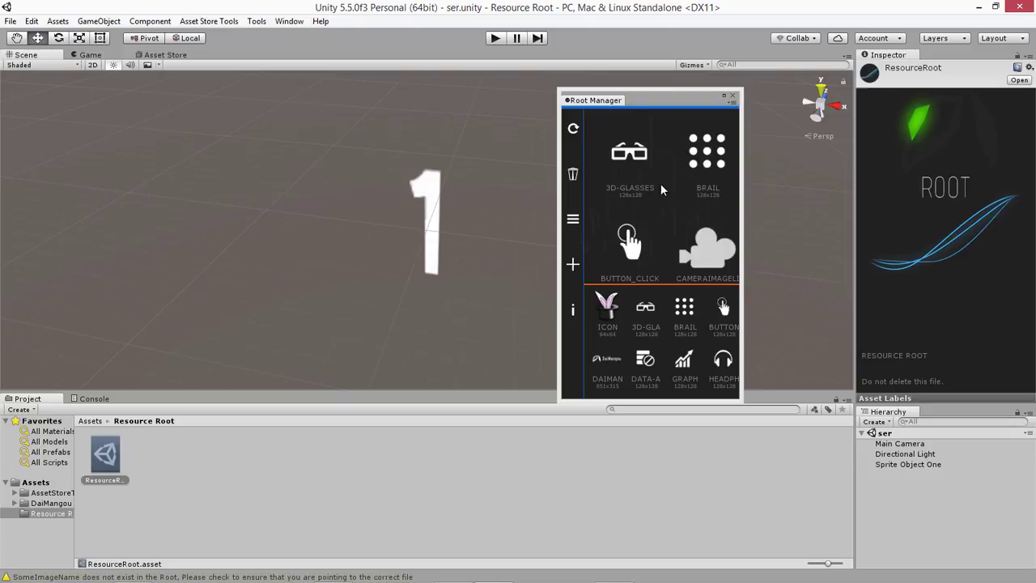
Switch to Visual Studio to review the move-to-root code in TestWinA.cs, and return to Unity
key("alt+Tab")
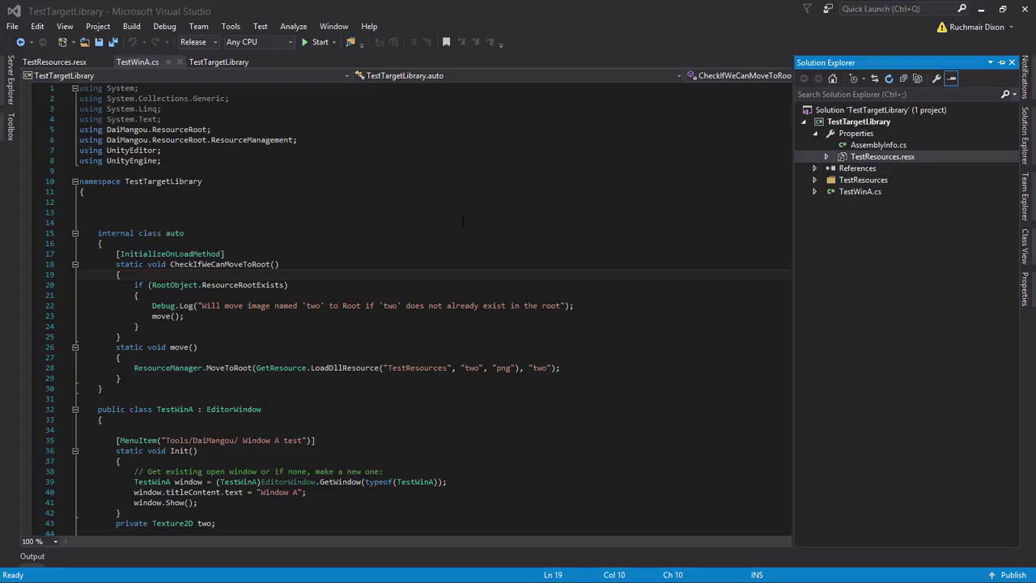
key("alt+Tab")
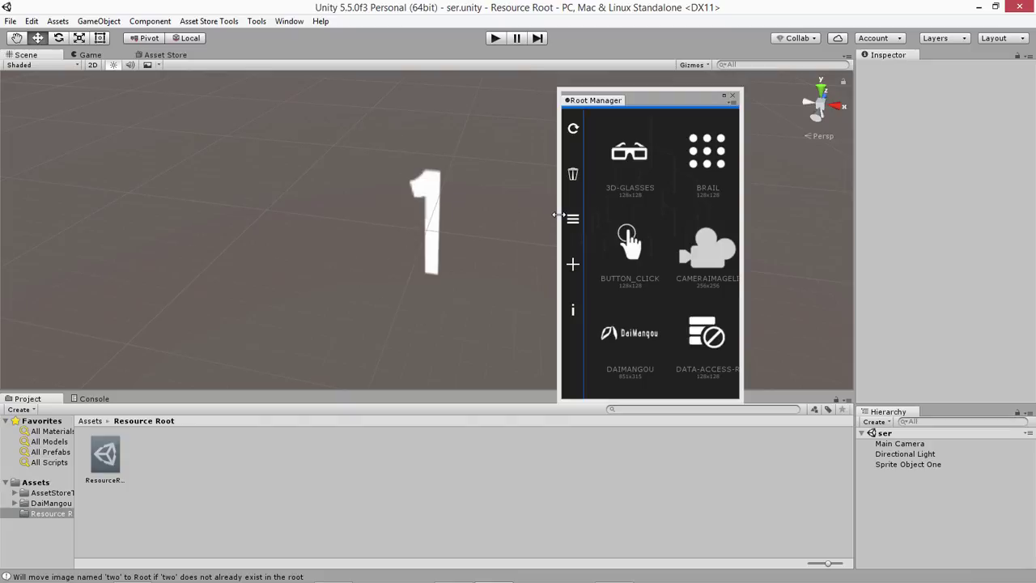
Widen the Root Manager over the Scene view and look through the root images for TWO
mouse_move(557, 215)
left_mouse_down()
mouse_move(435, 212)
mouse_move(559, 217)
left_mouse_up()
left_click_drag(645, 98, 590, 109)
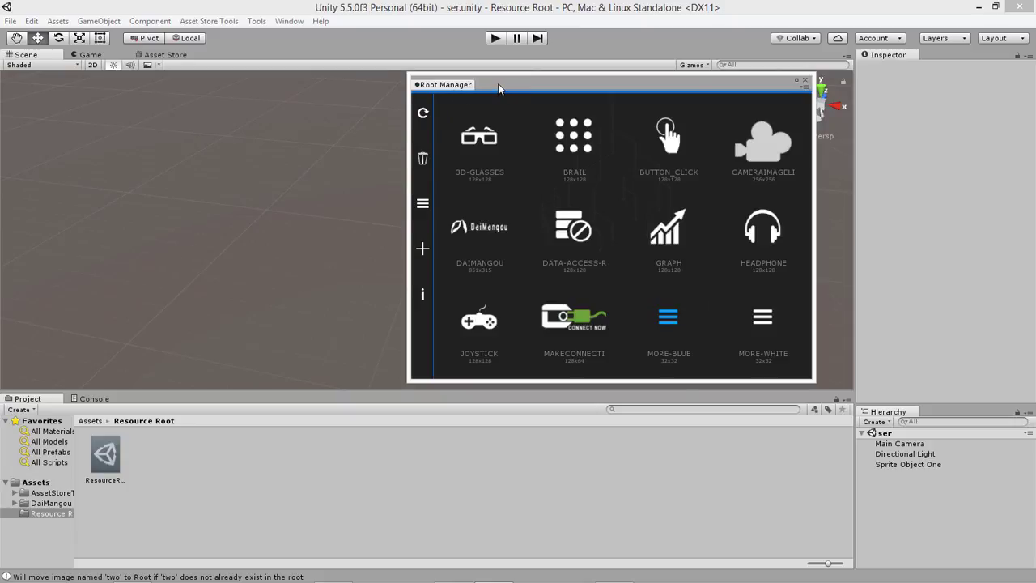
left_click_drag(498, 85, 397, 80)
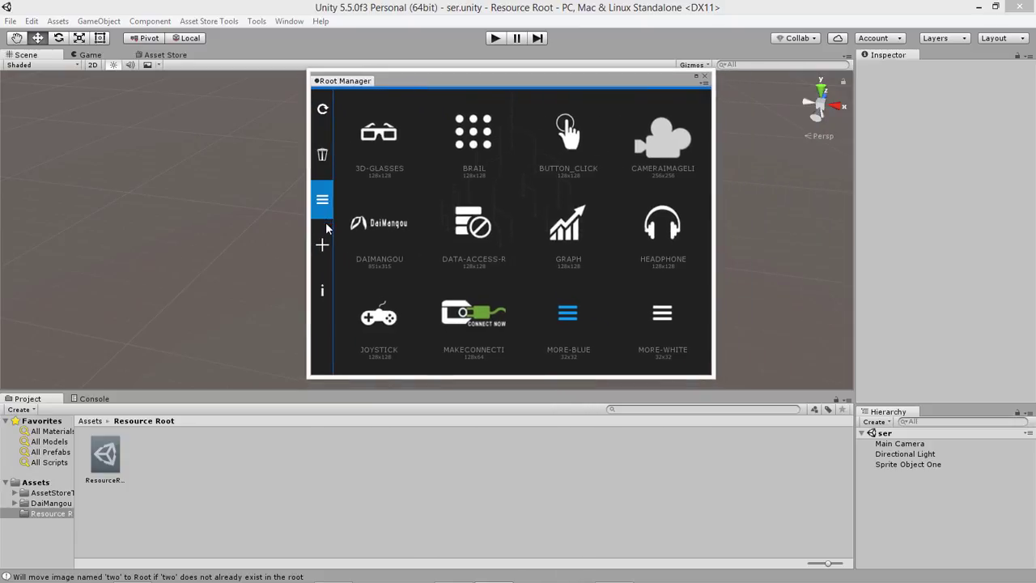
scroll(476, 223, "down", 3)
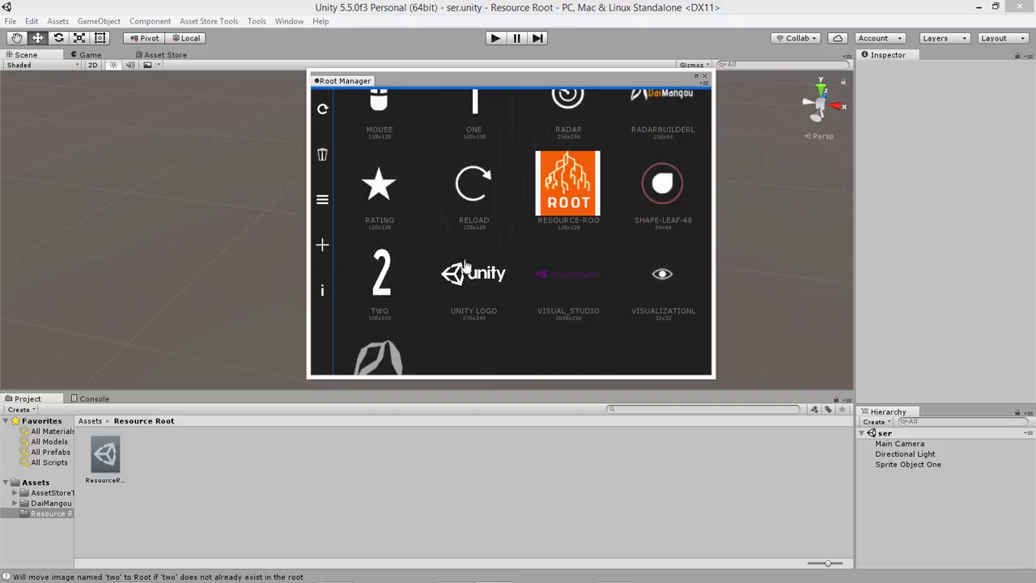
scroll(473, 243, "up", 3)
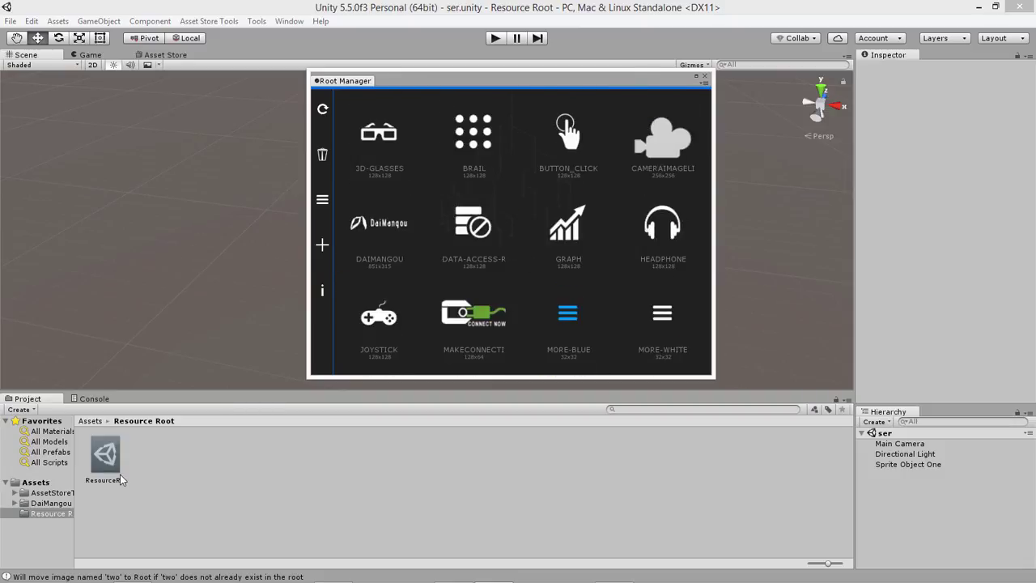
Show the secondary image list in an enlarged Root Manager and browse through all the root images
left_click(322, 246)
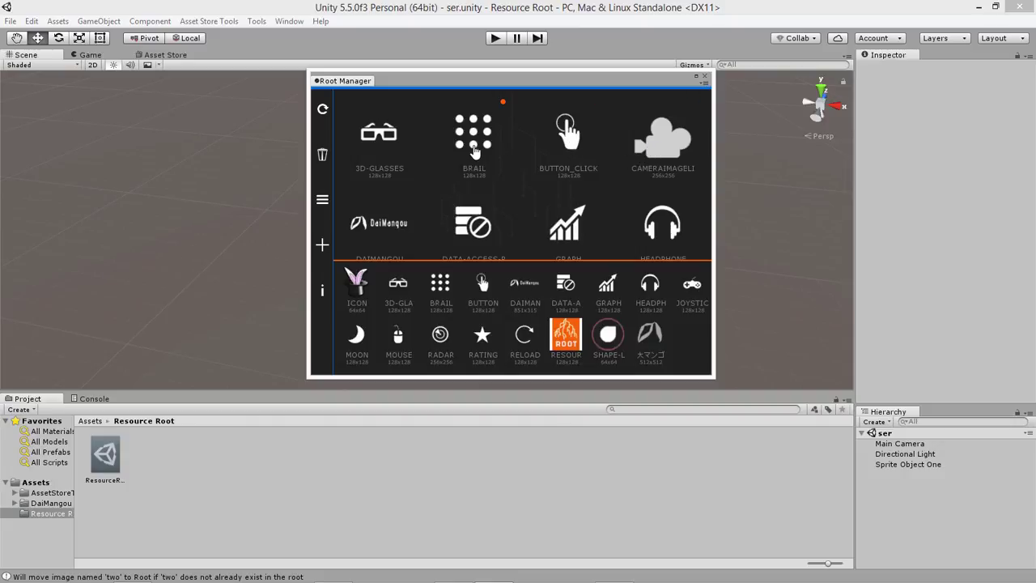
scroll(476, 178, "down", 3)
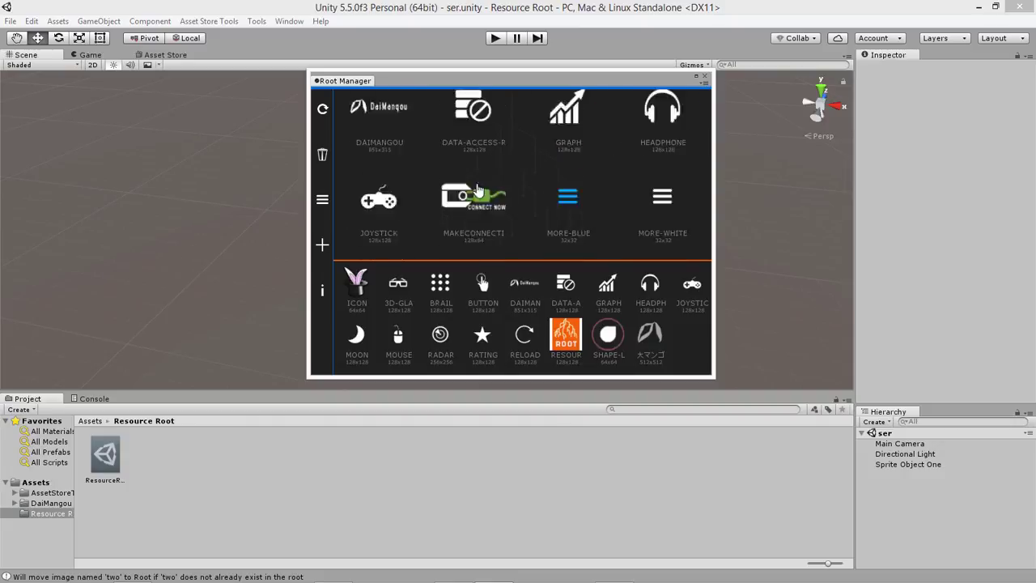
left_click_drag(712, 377, 854, 483)
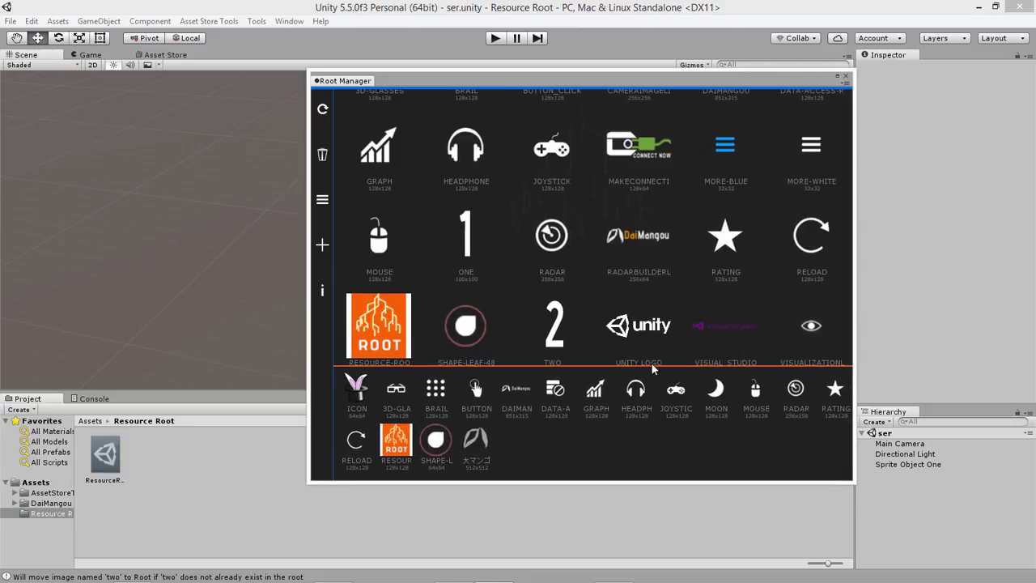
scroll(648, 340, "up", 1)
scroll(640, 299, "down", 3)
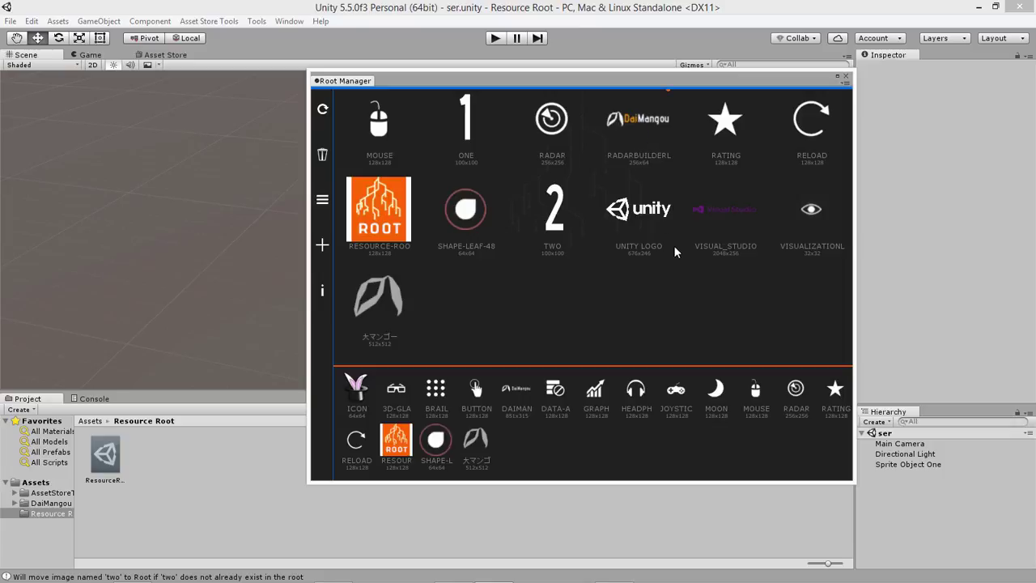
scroll(673, 266, "up", 1)
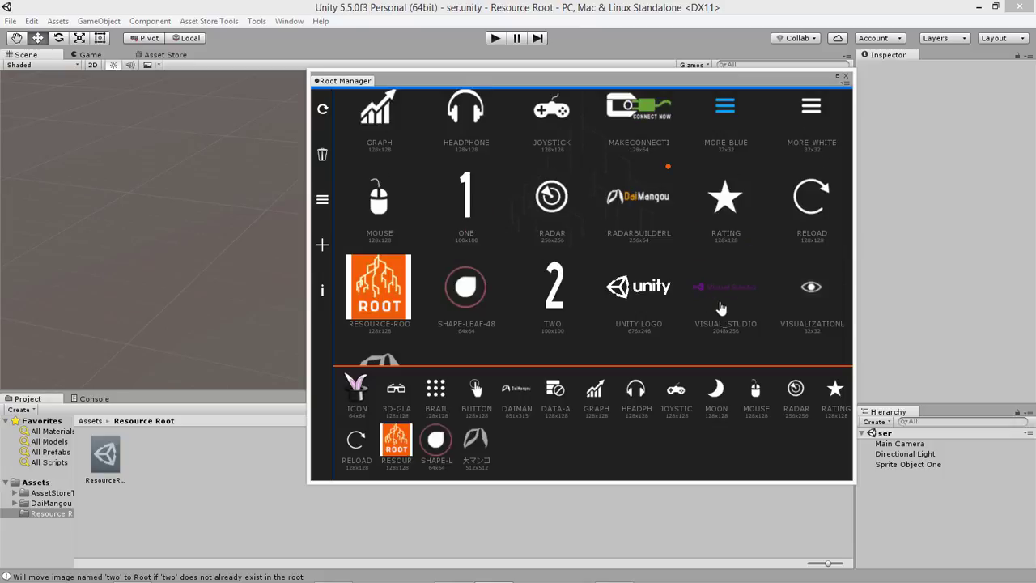
scroll(711, 296, "up", 1)
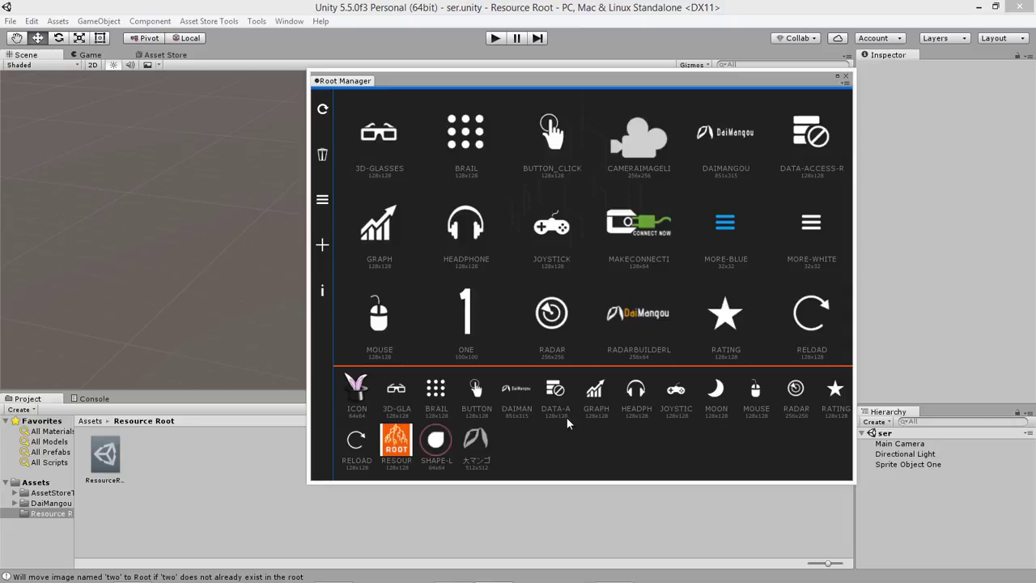
Delete the RESOURCE-ROO and VISUAL_STUDIO images from the root
scroll(613, 273, "down", 4)
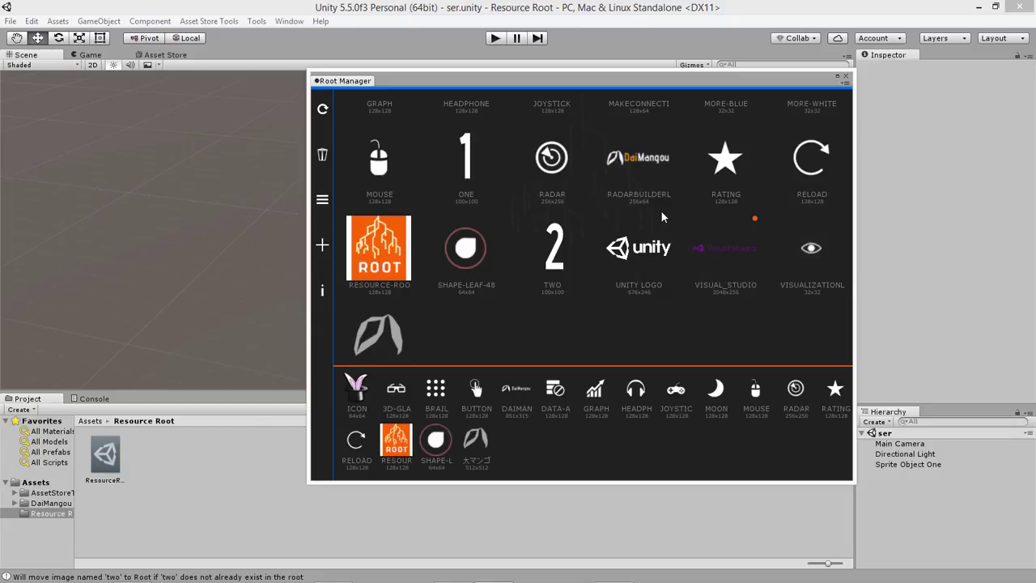
scroll(721, 273, "up", 2)
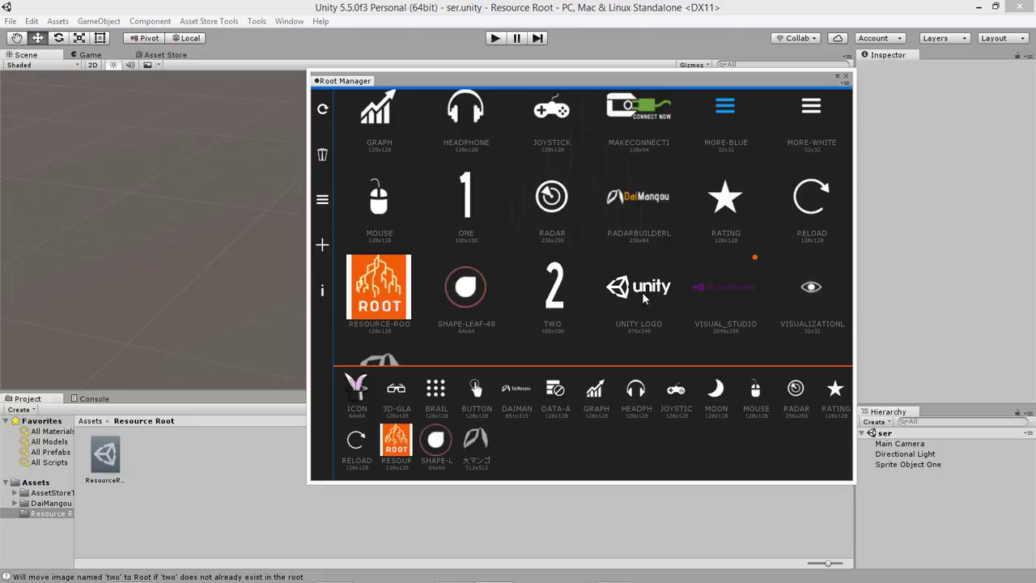
left_click(332, 162)
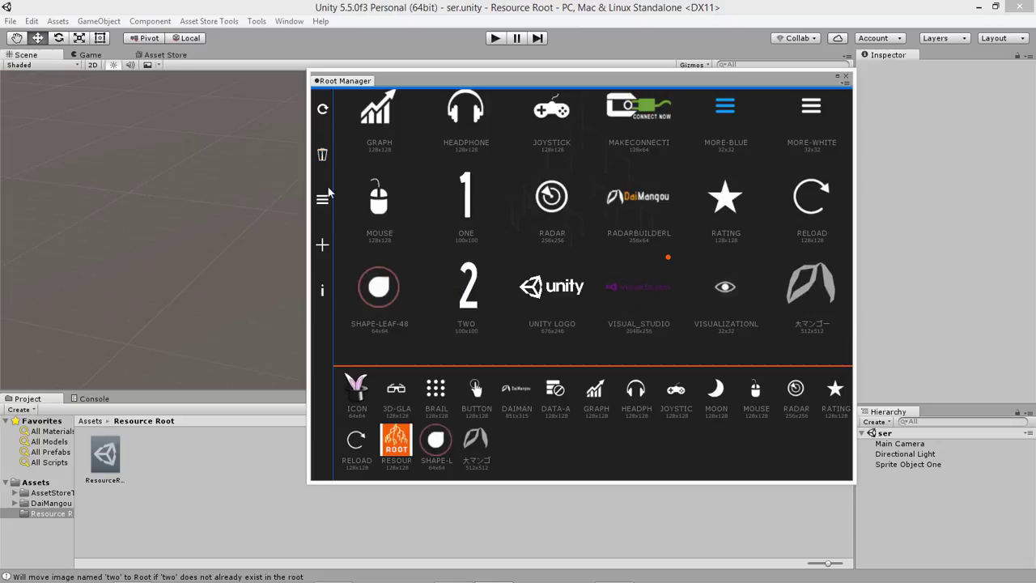
left_click(324, 156)
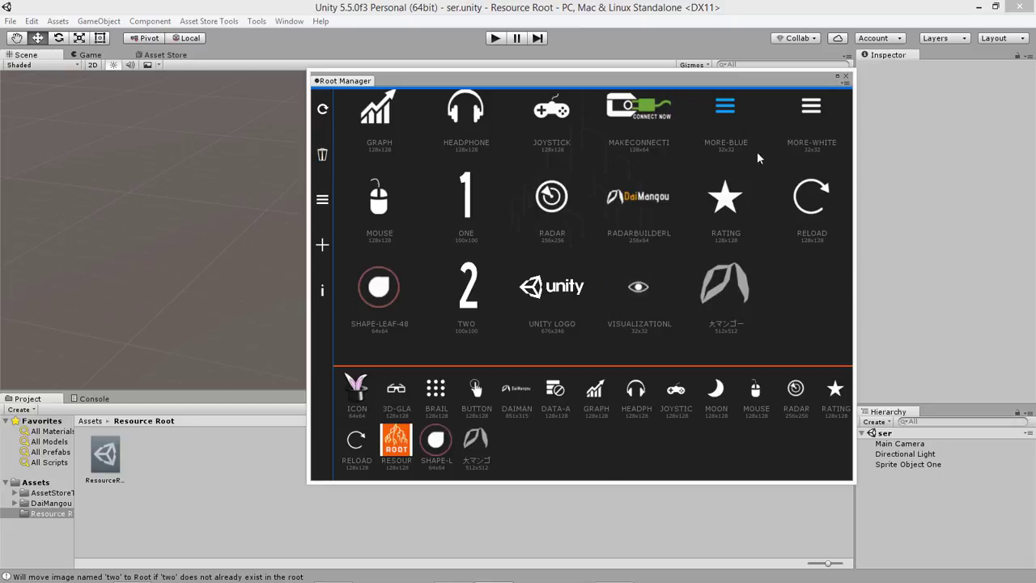
Close and reopen the Root Manager, and show its secondary image list again
left_click(845, 76)
left_click(256, 22)
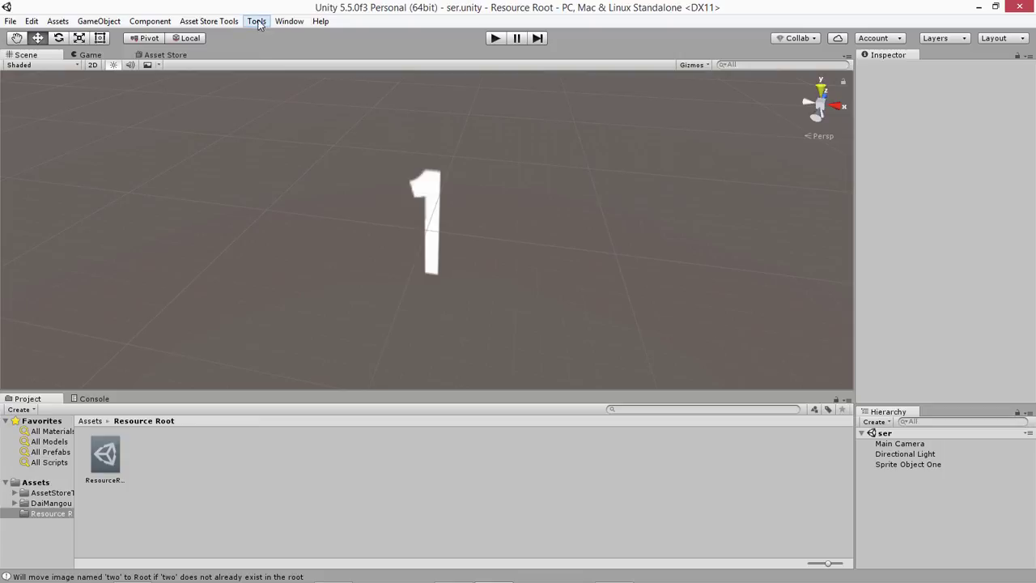
mouse_move(214, 36)
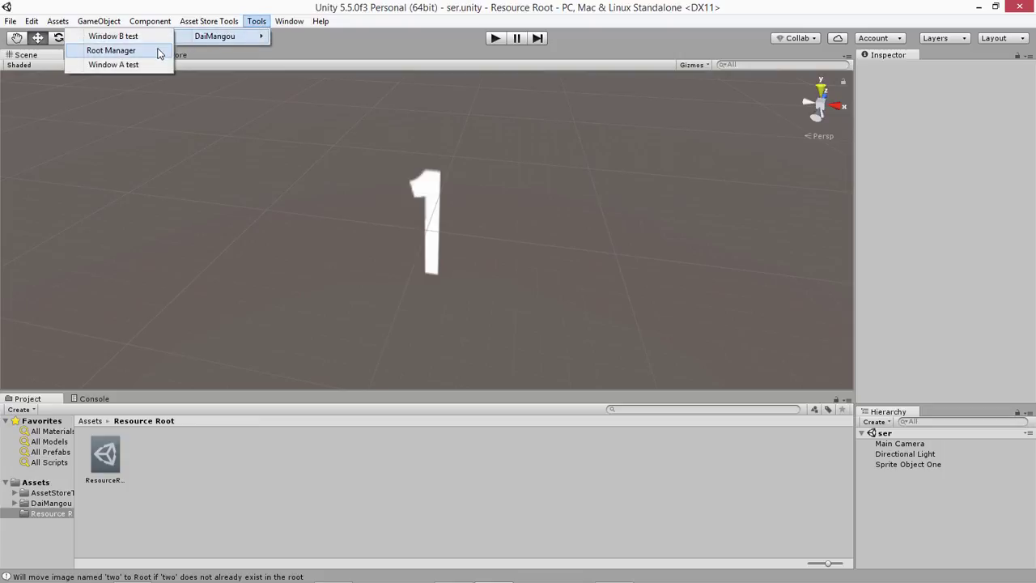
left_click(111, 50)
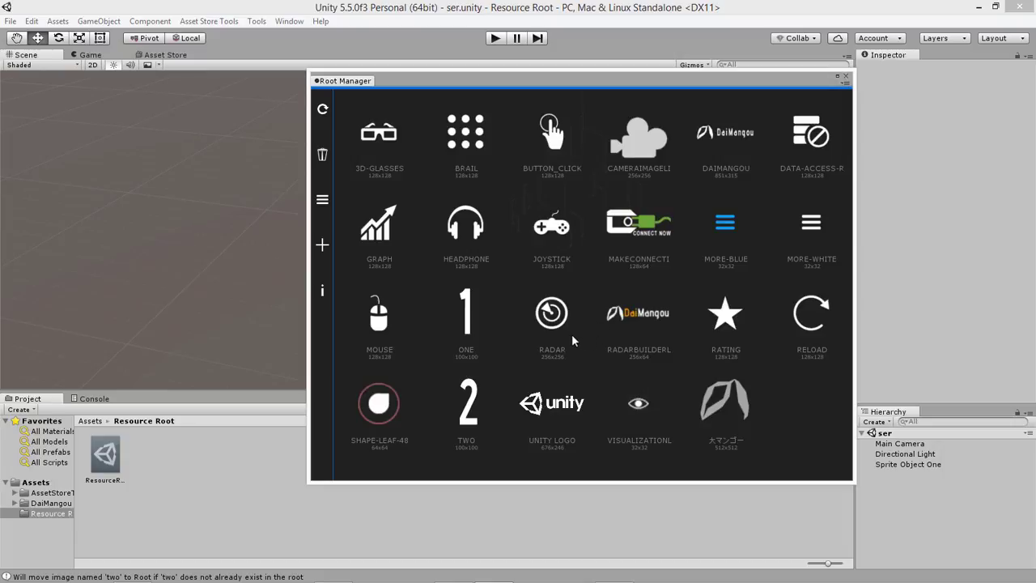
left_click(322, 200)
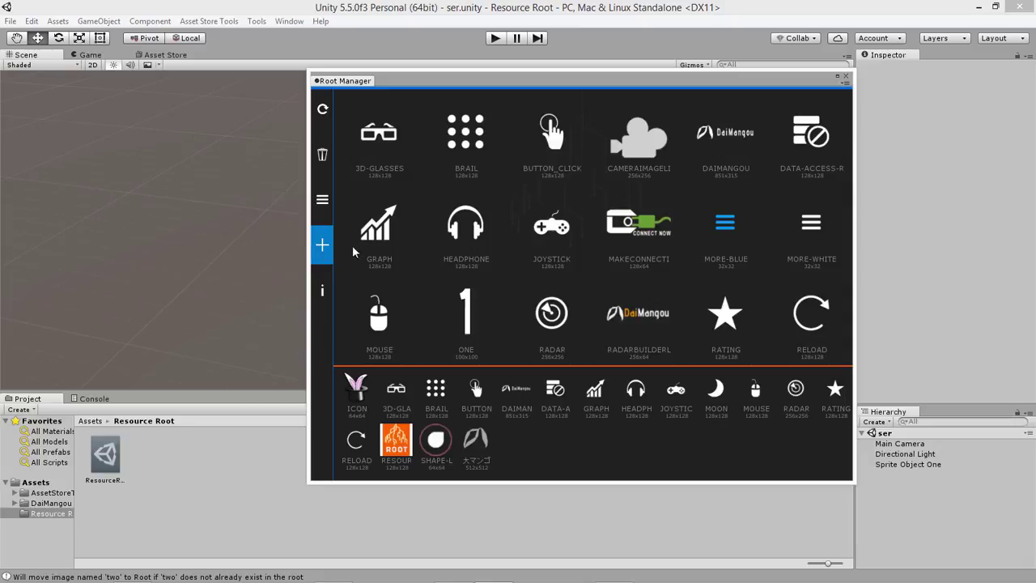
Delete the BRAIL, CAMERAIMAGELI, DAIMANGOU, GRAPH, HEADPHONE, JOYSTICK, MAKECONNECTI, MORE-BLUE, ONE and RADAR images from the root
scroll(444, 266, "down", 3)
scroll(375, 166, "up", 3)
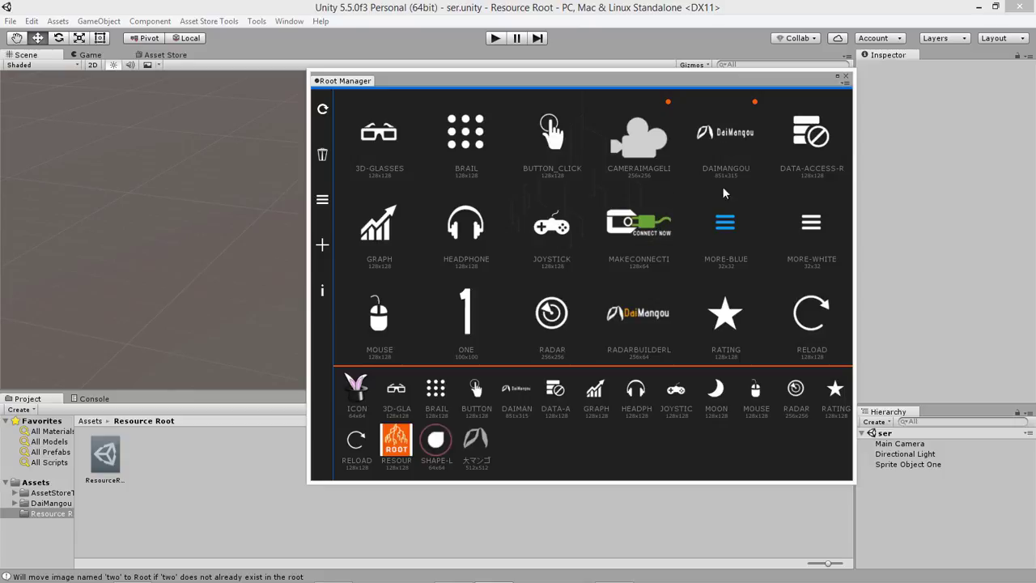
mouse_move(725, 193)
left_mouse_down()
mouse_move(643, 232)
mouse_move(551, 238)
mouse_move(556, 309)
mouse_move(498, 295)
mouse_move(475, 266)
mouse_move(473, 148)
mouse_move(378, 229)
mouse_move(430, 223)
left_mouse_up()
scroll(524, 226, "down", 1)
scroll(524, 227, "up", 1)
left_click(322, 157)
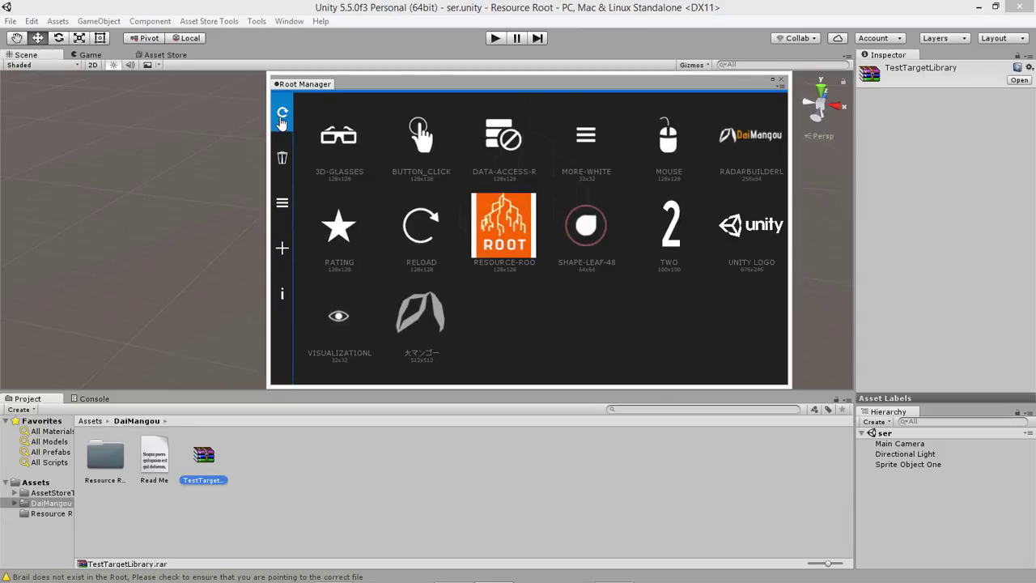
Refresh the Root Manager and show its secondary image list below the root images
left_click(283, 122)
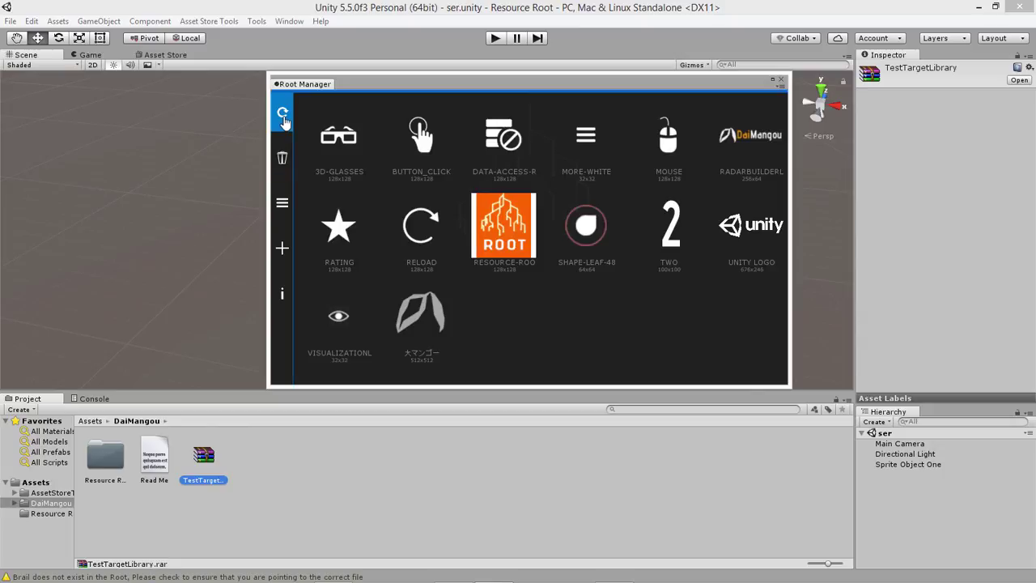
left_click(282, 215)
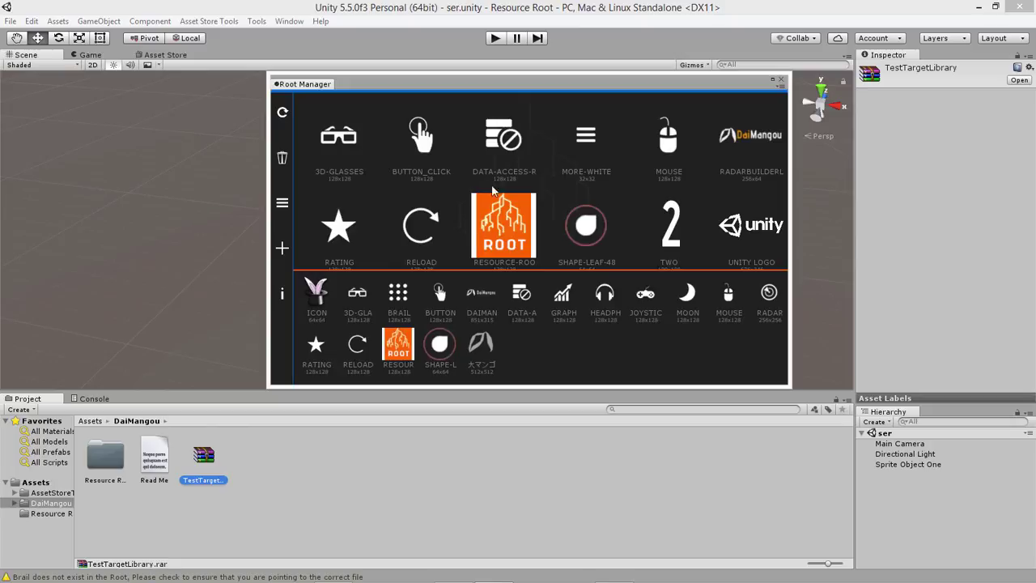
Hide the secondary image list, open the Window B test window, and compare it with the root images in the Root Manager
left_click(283, 209)
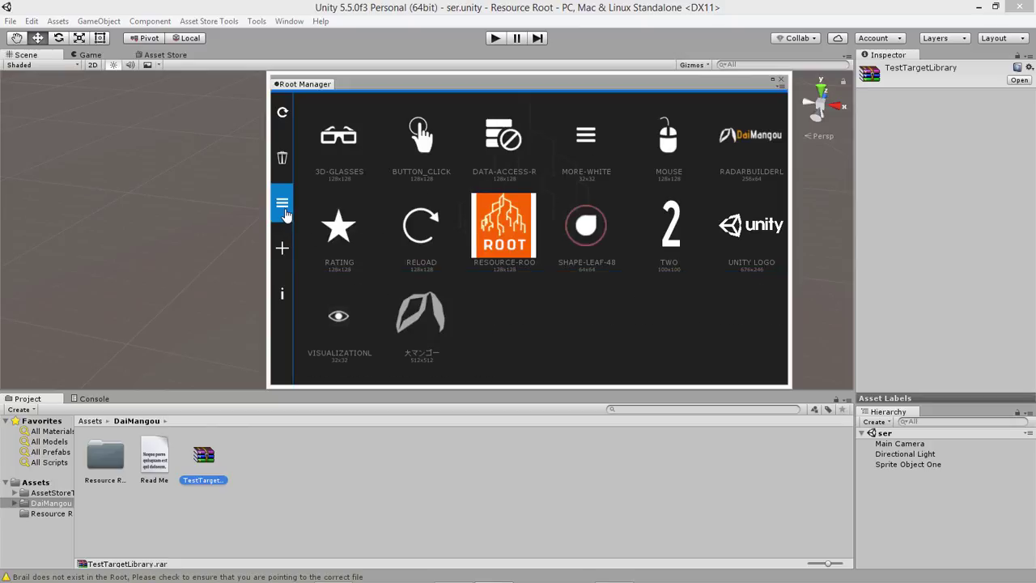
left_click(257, 21)
mouse_move(217, 36)
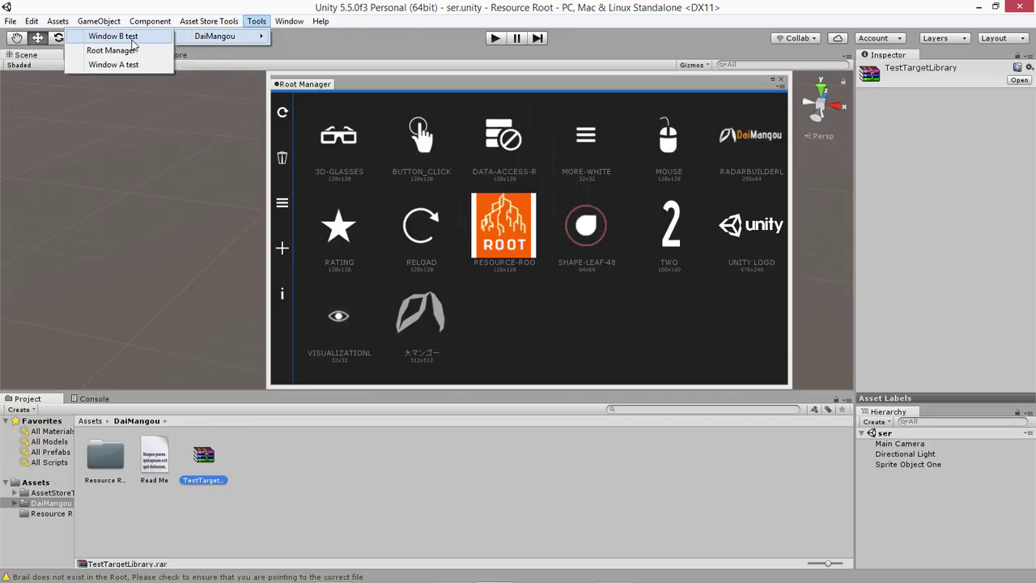
left_click(135, 38)
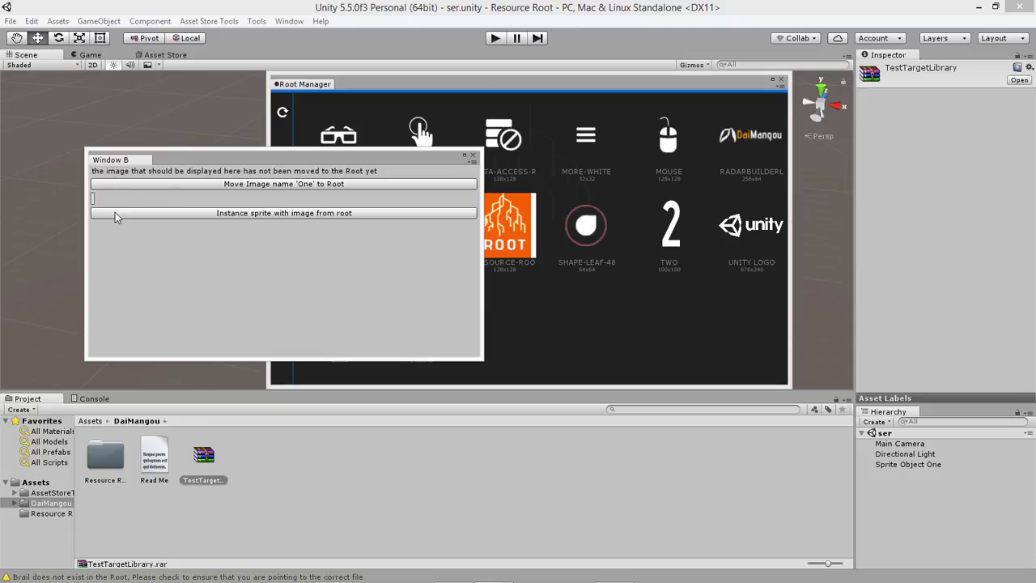
left_click(634, 345)
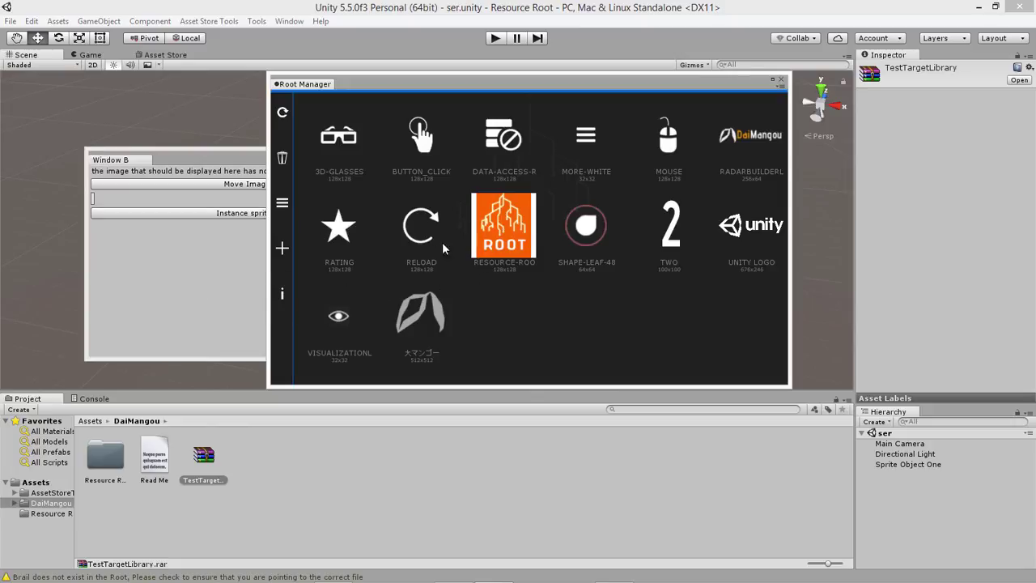
left_click(213, 261)
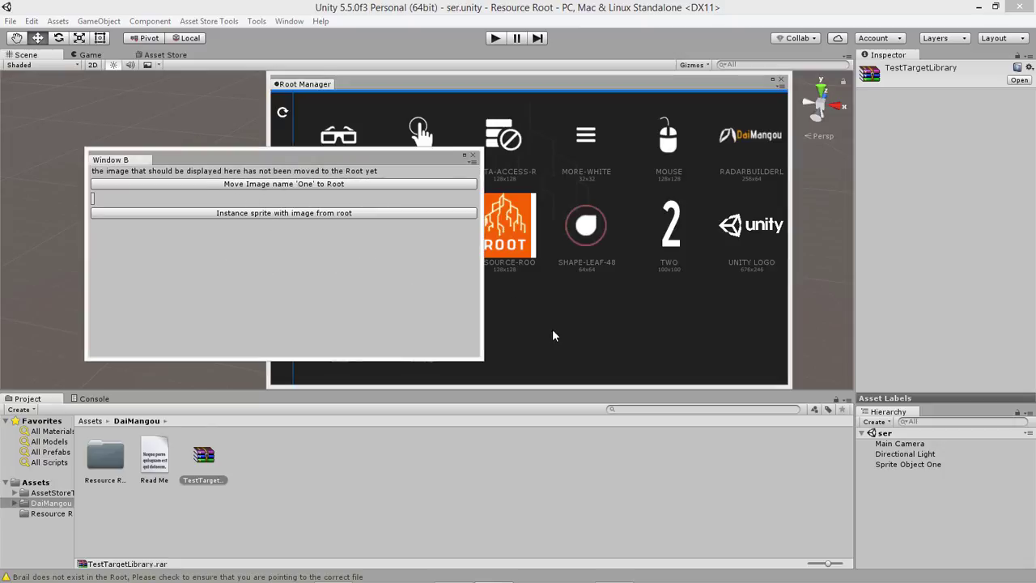
Show the Root Manager's secondary image list and add its BRAIL image to the root
left_click(515, 312)
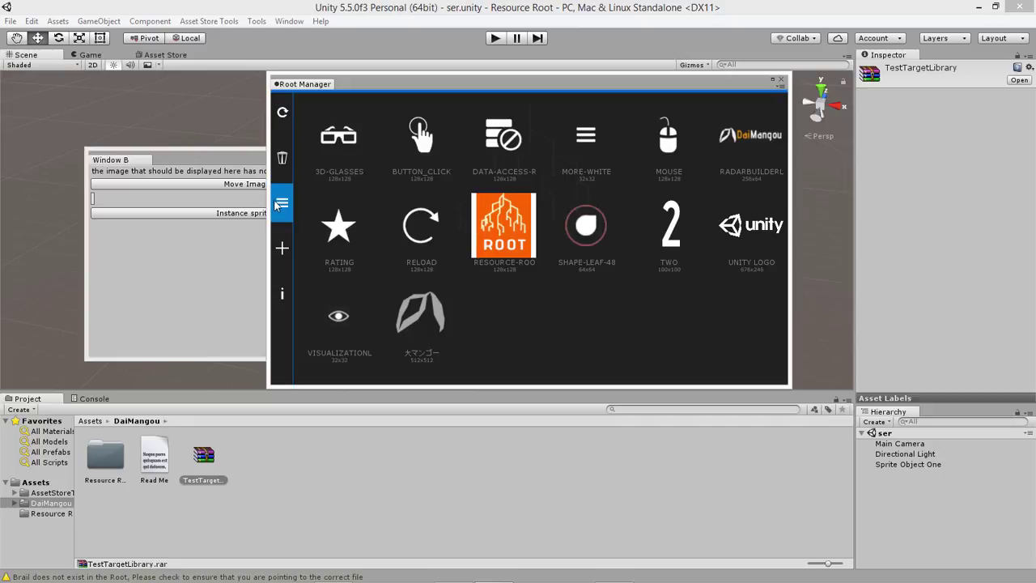
left_click(283, 209)
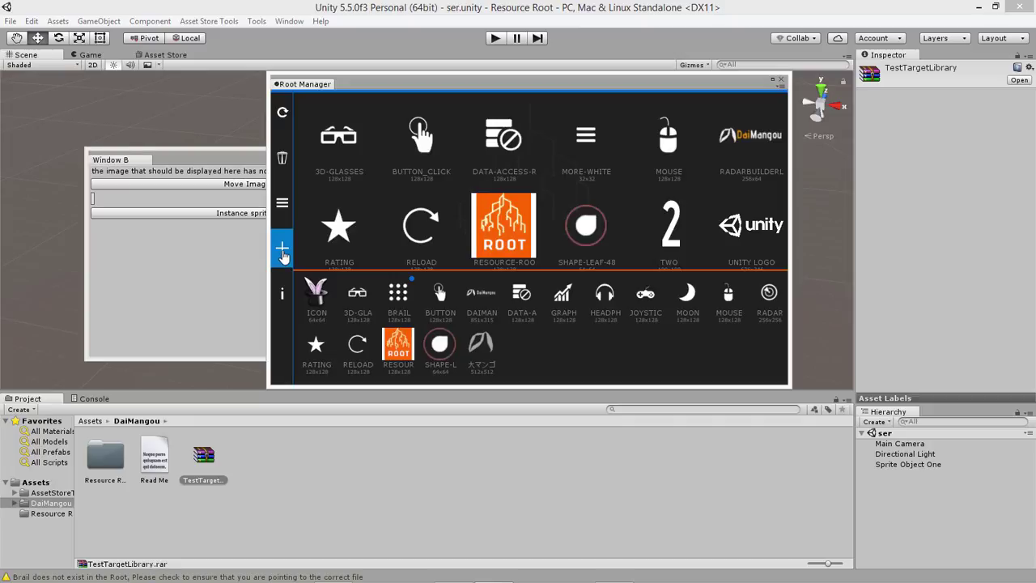
left_click(283, 248)
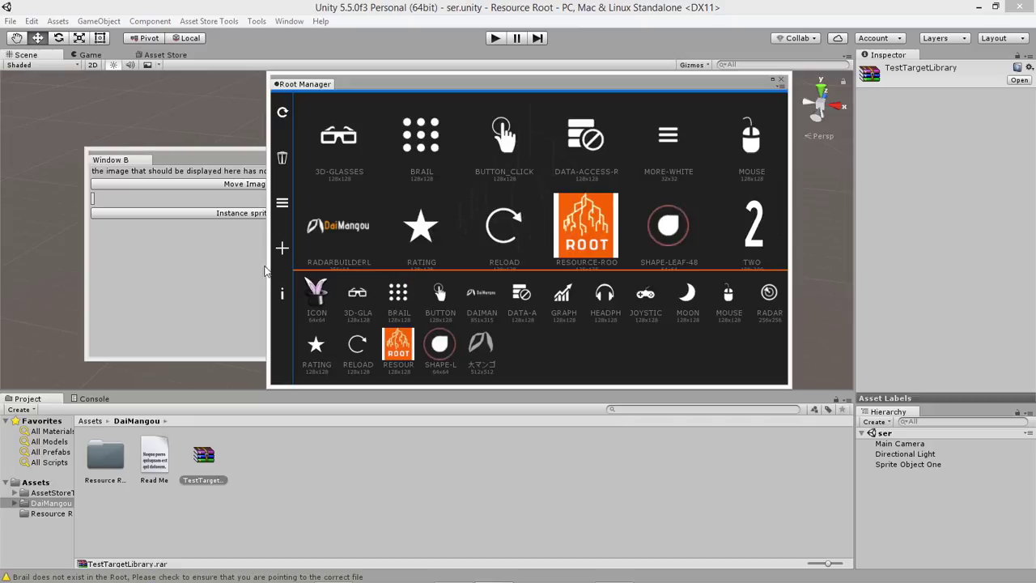
Close the Window B test window and look through the root images in the Root Manager
left_click(243, 273)
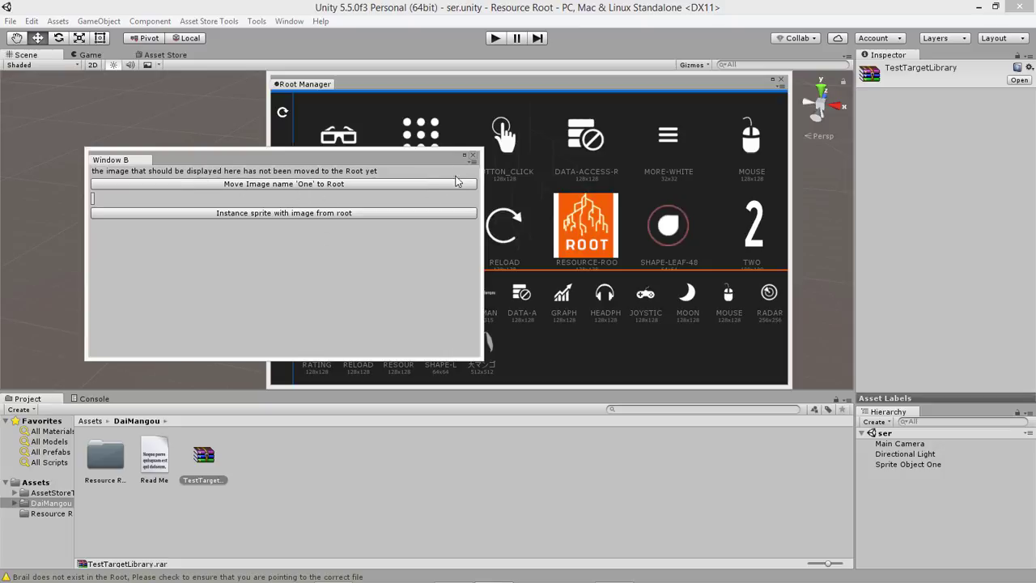
left_click(473, 155)
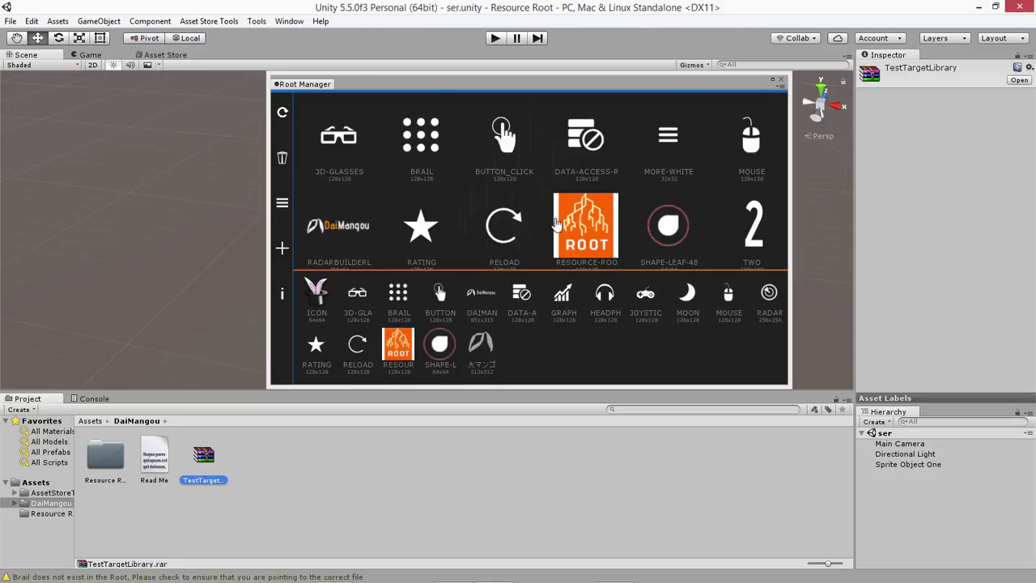
scroll(548, 219, "down", 3)
scroll(537, 226, "up", 3)
scroll(536, 226, "down", 3)
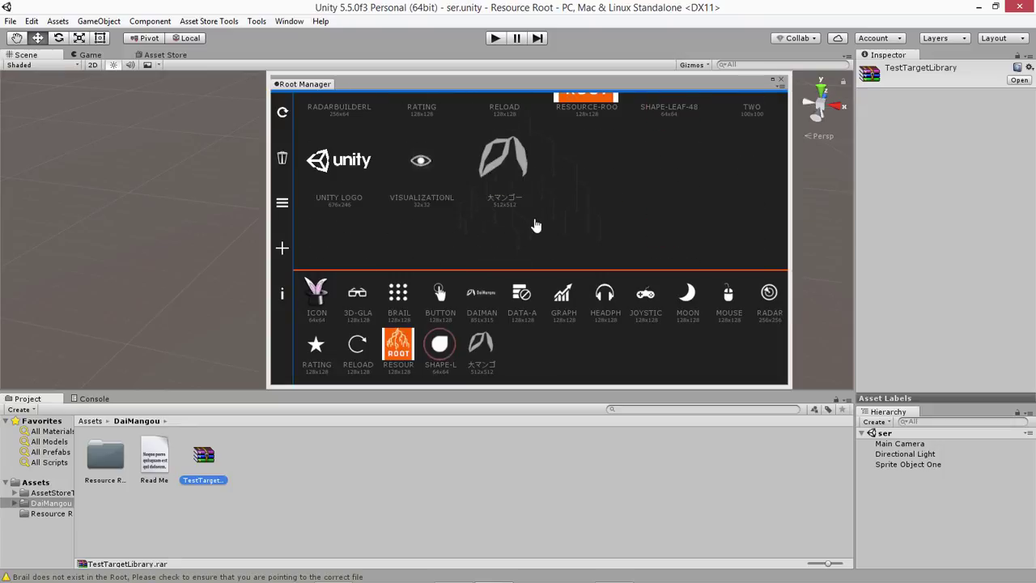
scroll(530, 224, "up", 3)
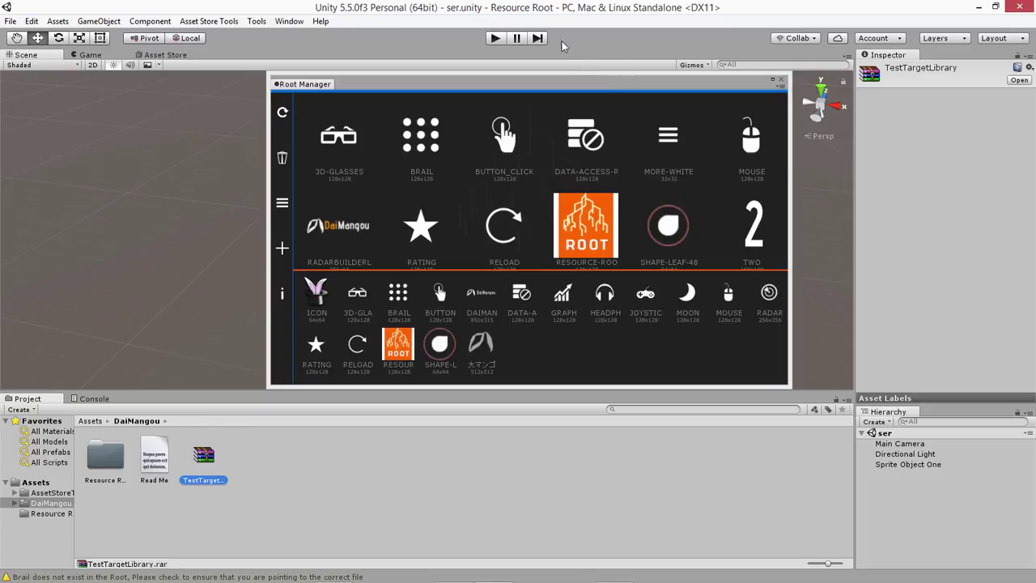
Run the scene in Play mode and return to edit mode
left_click(495, 38)
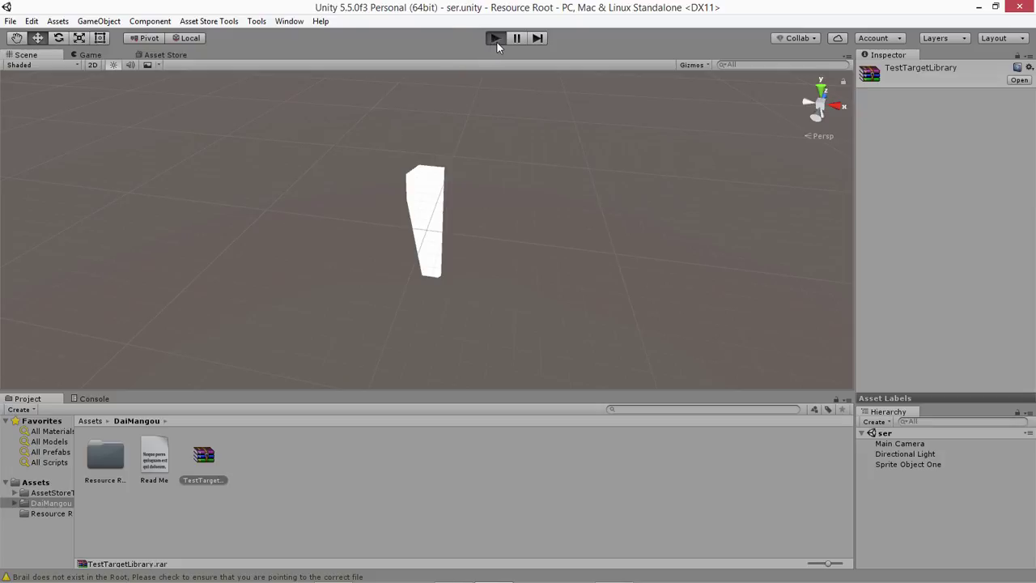
left_click(494, 38)
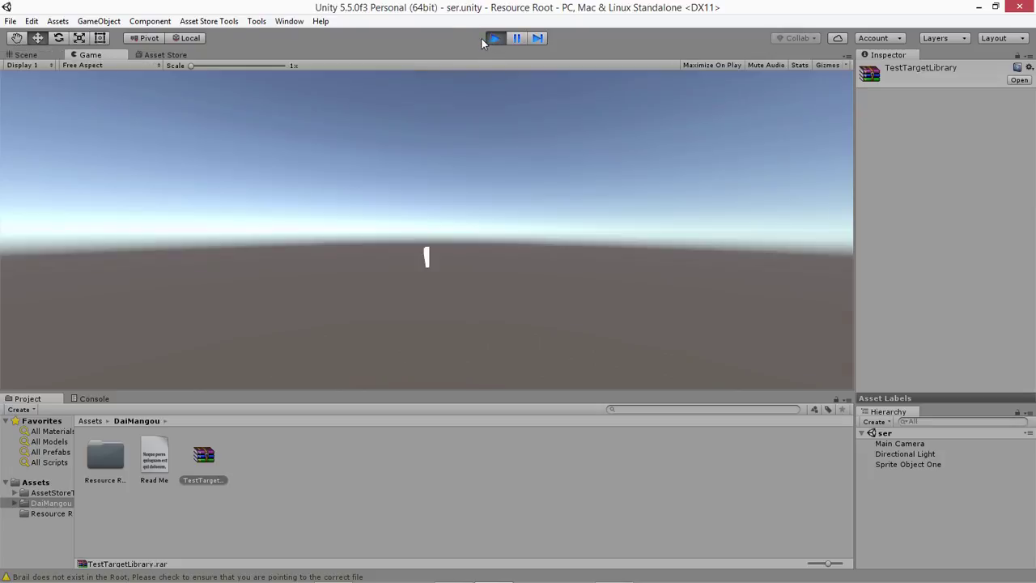
left_click(495, 38)
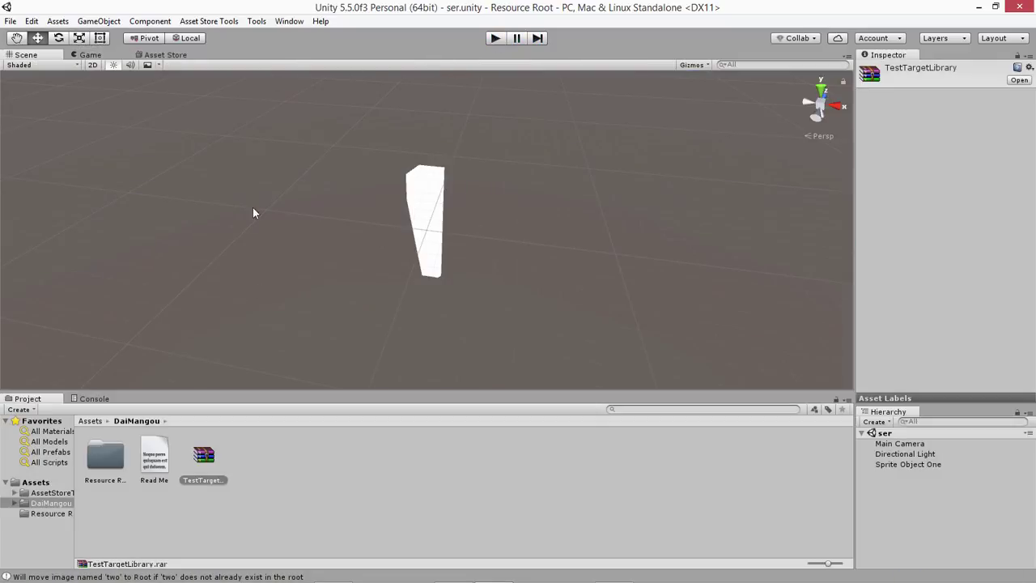
Open the Root Manager again and move its window clear of the sprite in the scene
left_click(257, 21)
mouse_move(245, 38)
left_click(145, 50)
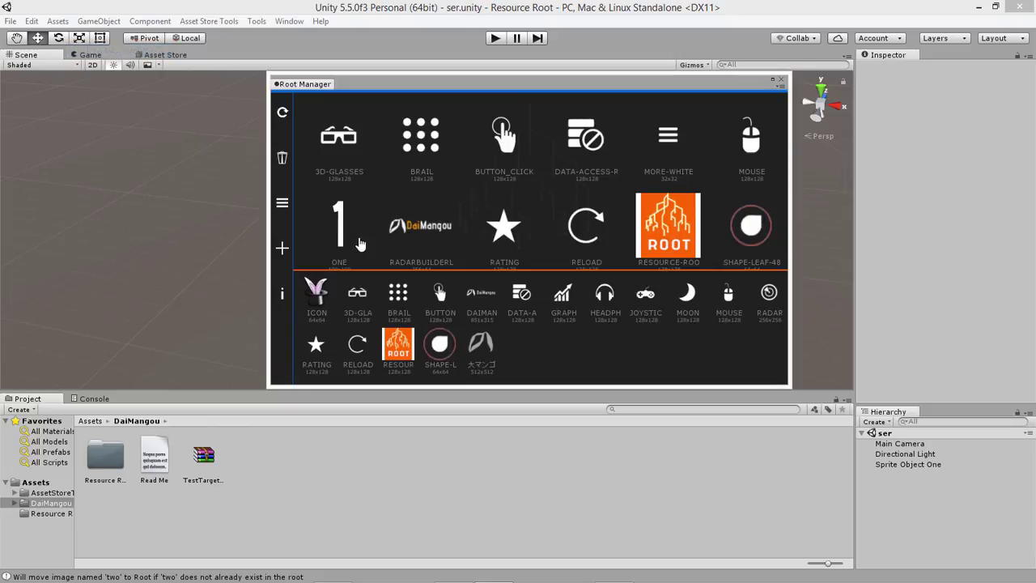
left_click_drag(462, 84, 679, 173)
Move Sprite Object One in the negative X direction to about X -1.34, and reposition the Root Manager beside it
left_click(438, 199)
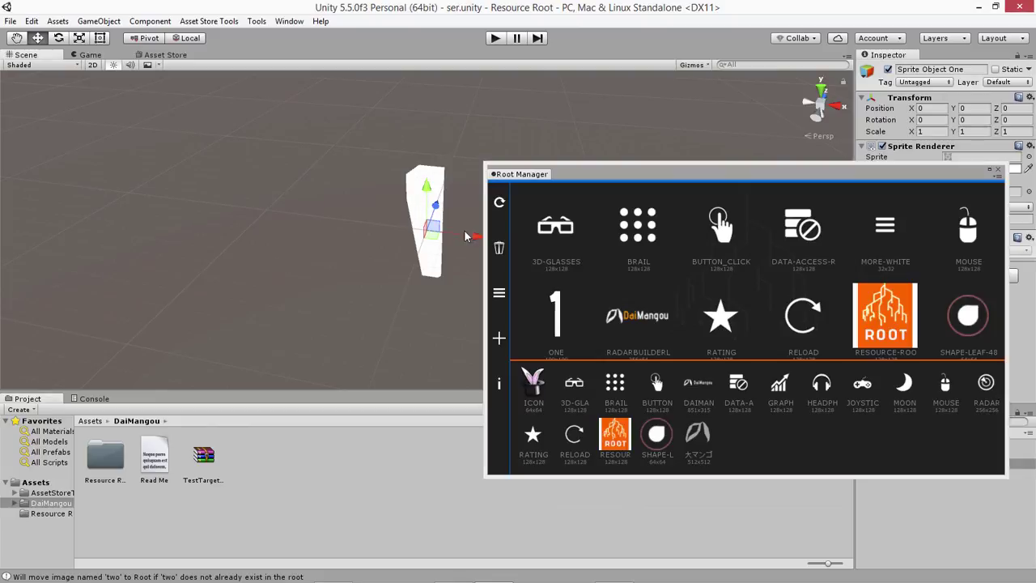
left_click_drag(478, 240, 366, 237)
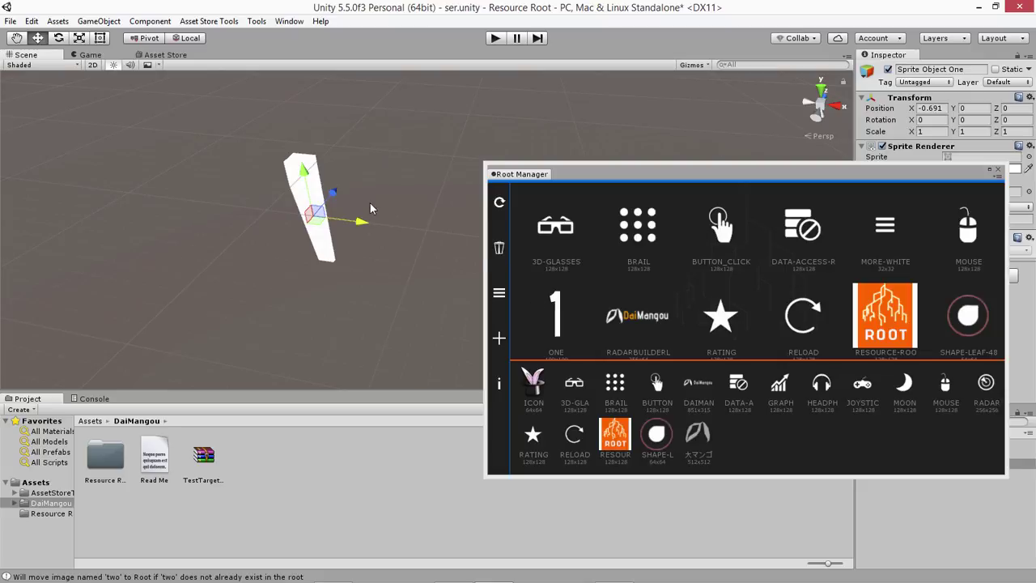
left_click_drag(288, 220, 274, 223)
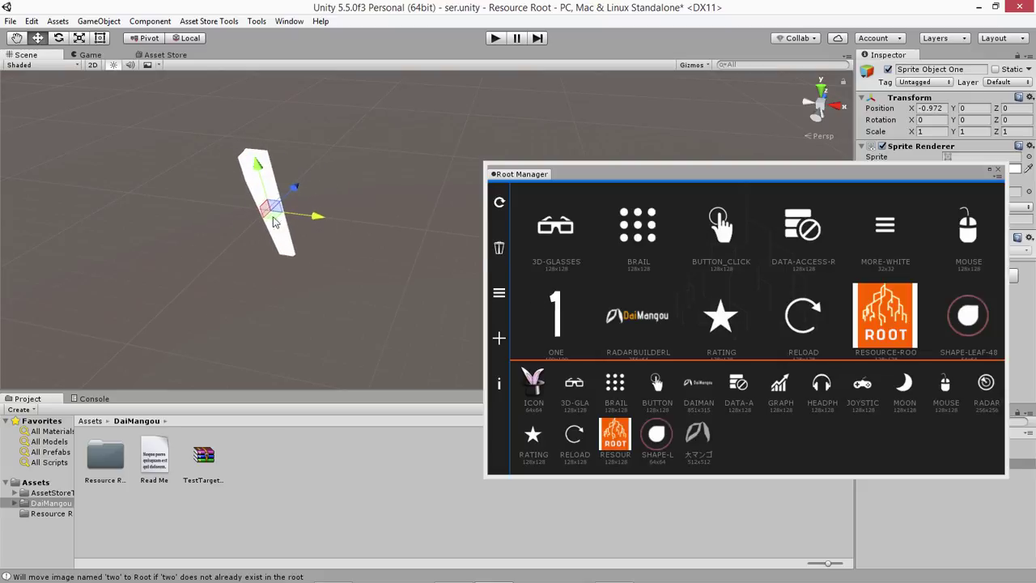
left_click_drag(625, 186, 438, 109)
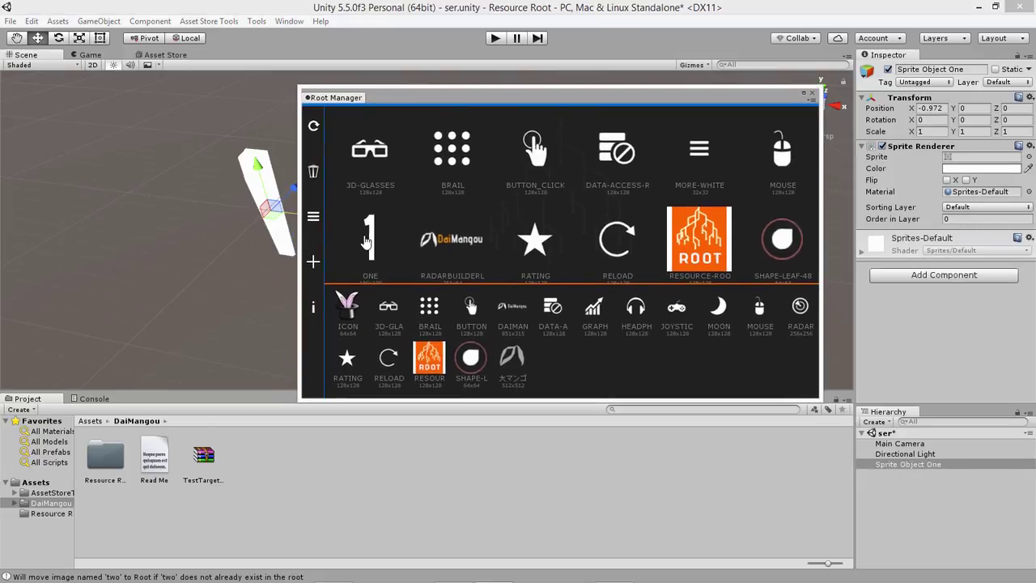
left_click_drag(278, 219, 228, 213)
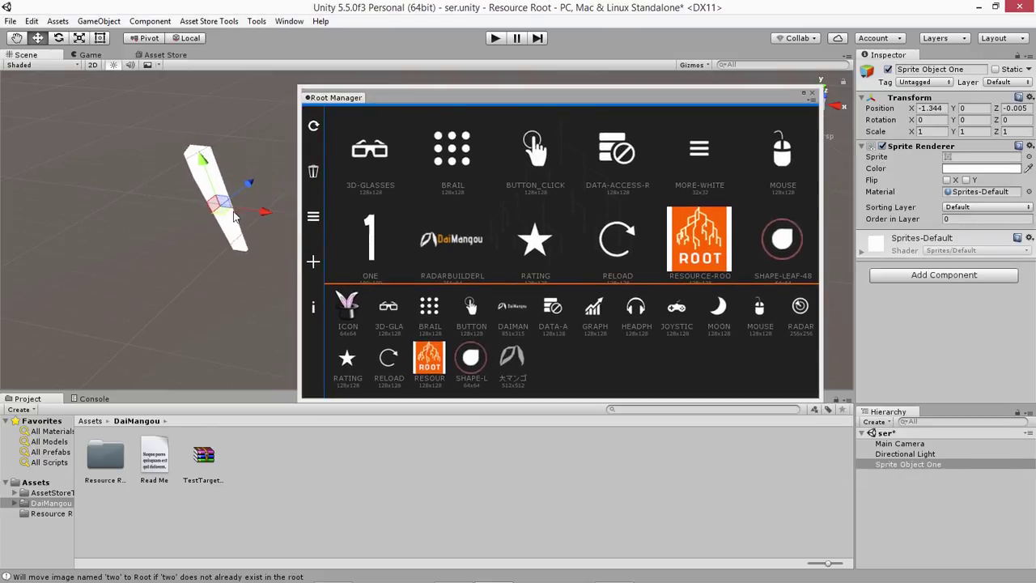